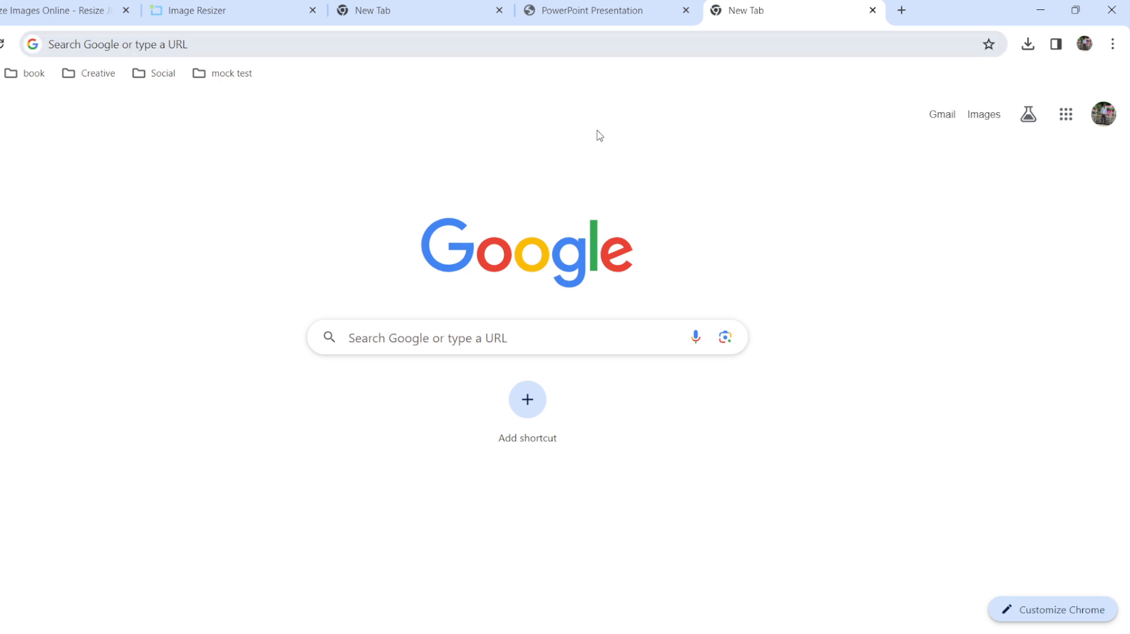
- Examine the file size and file type requirements for document uploads in the Kp interview PDF
left_click(592, 9)
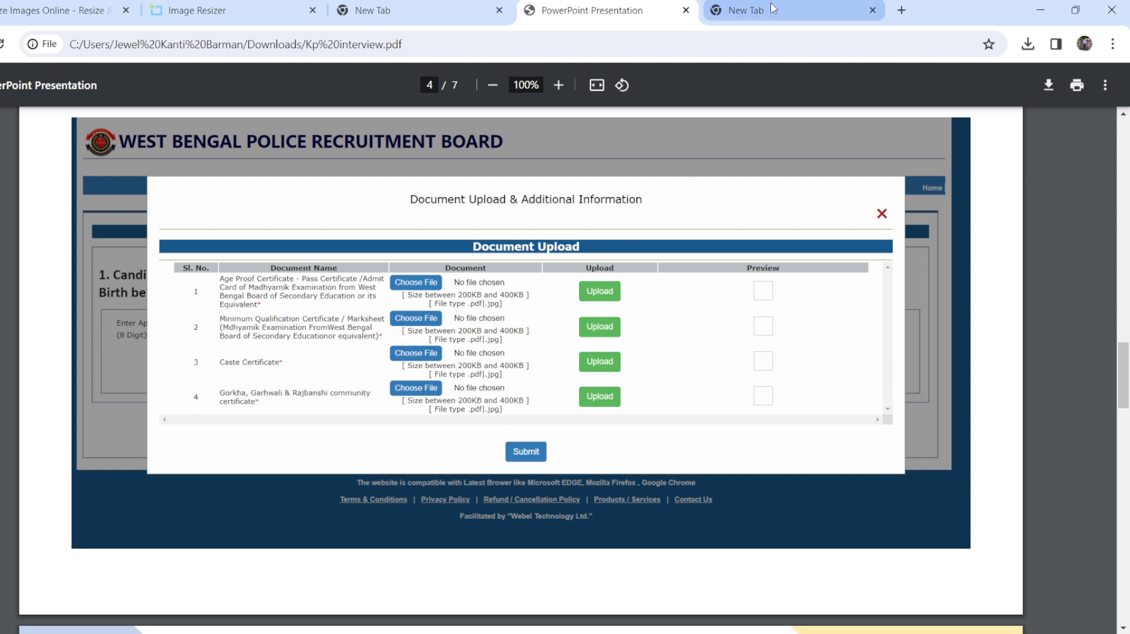
left_click(725, 13)
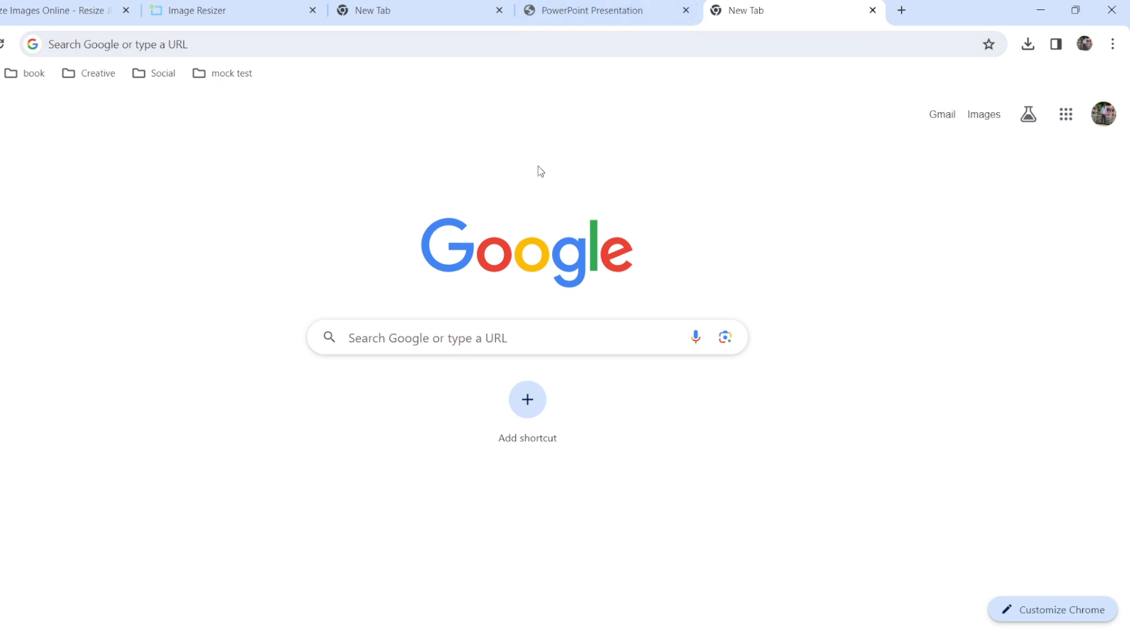
- Search the web for "resize image" and open the Reduce Images website from the results
left_click(762, 47)
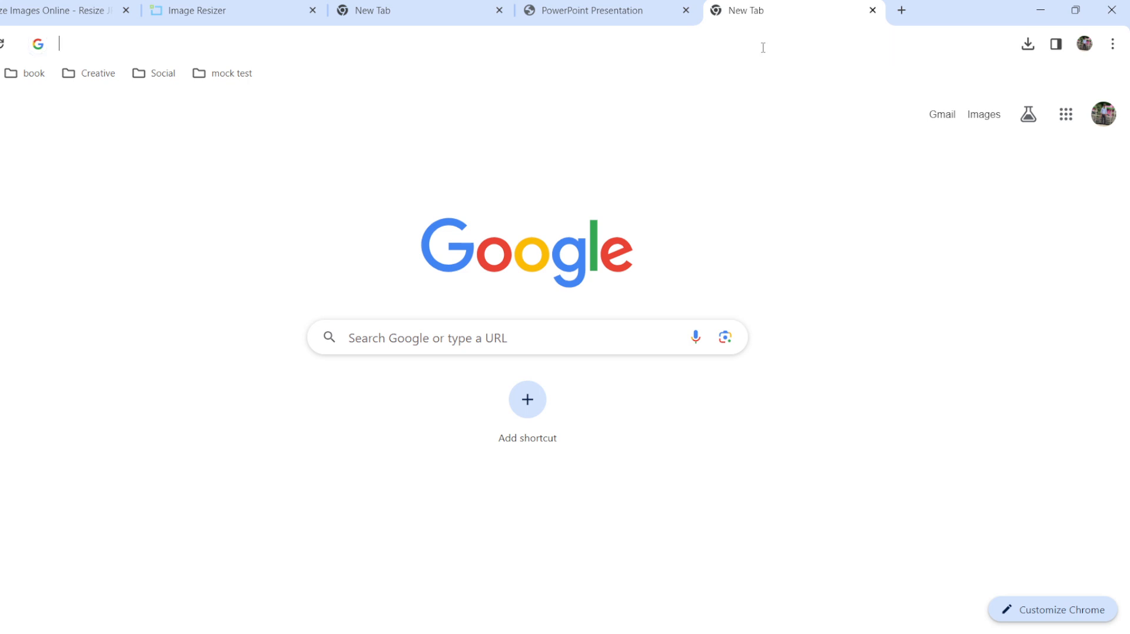
type("resize image")
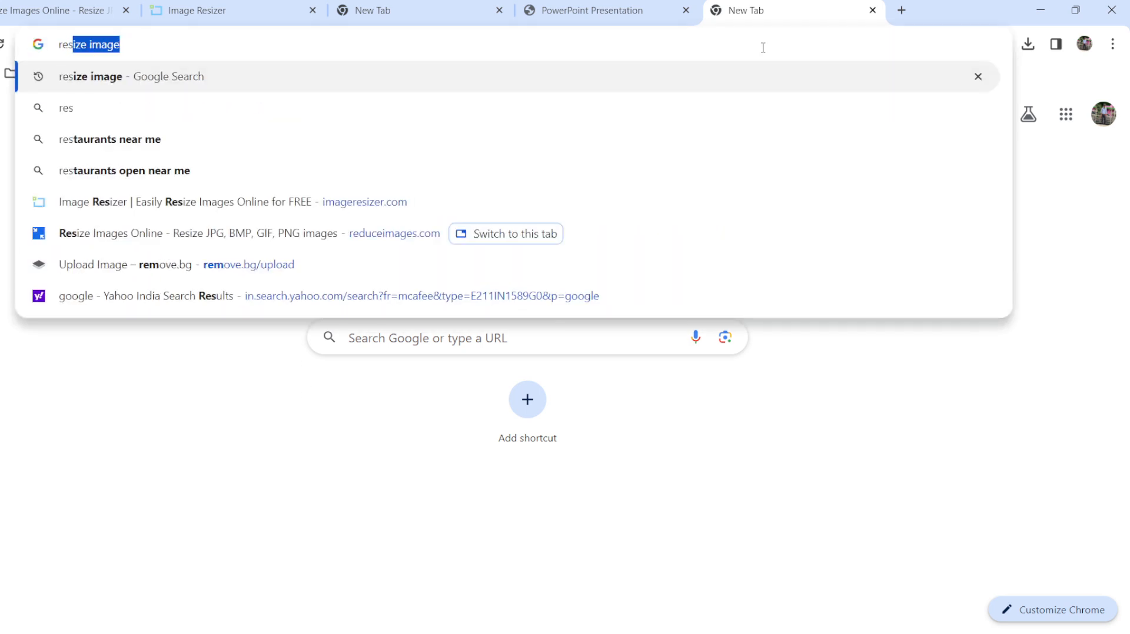
key("Return")
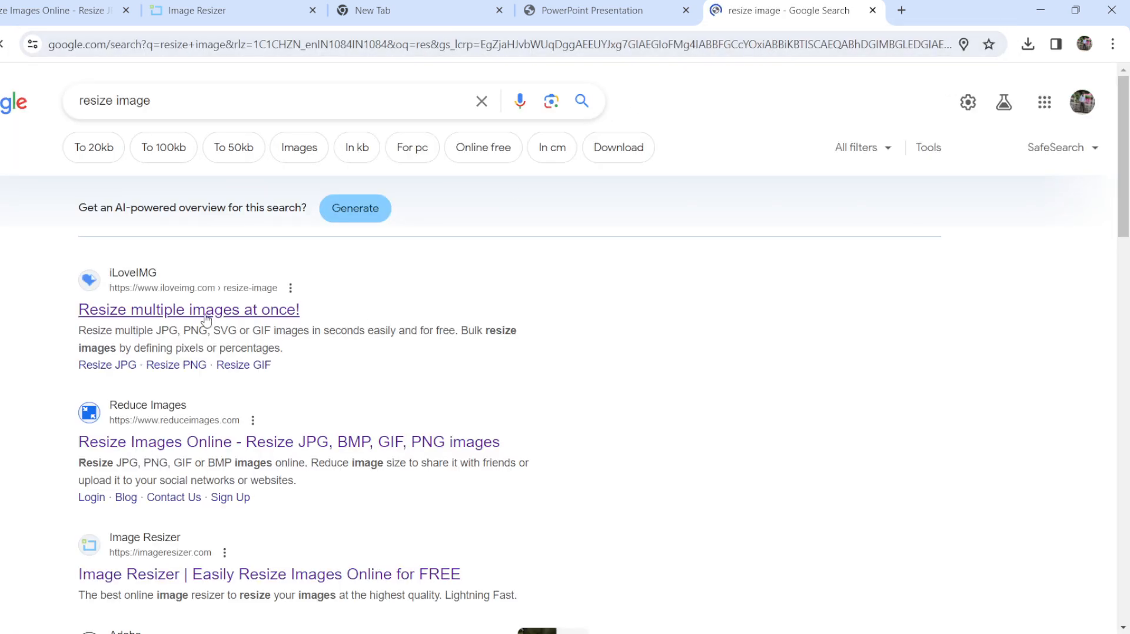
scroll(283, 395, "down", 3)
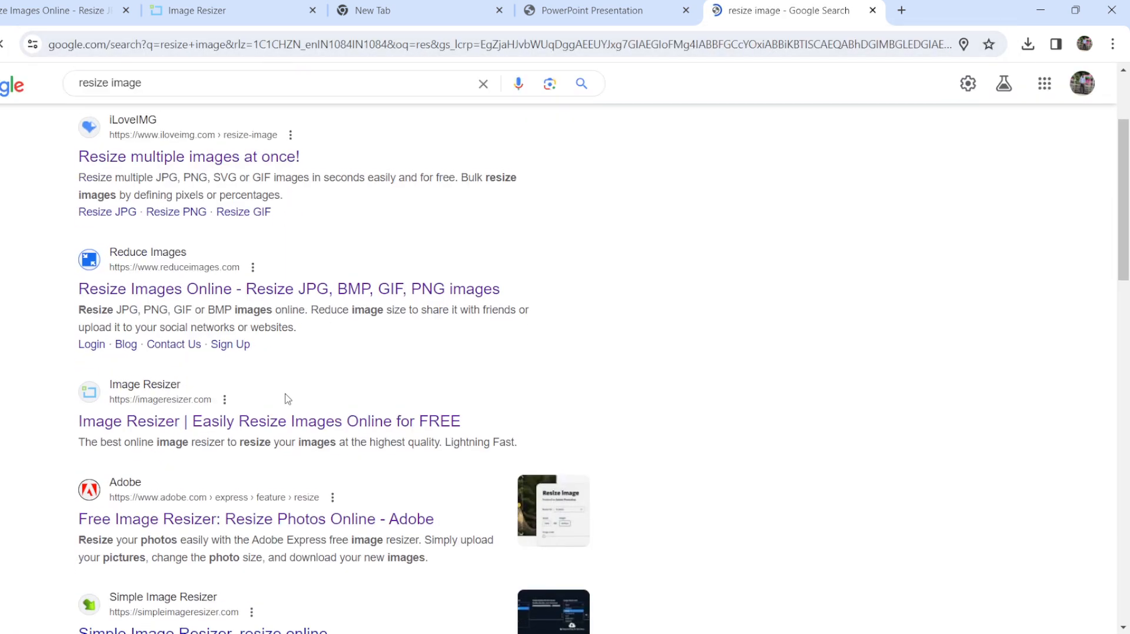
left_click(271, 284)
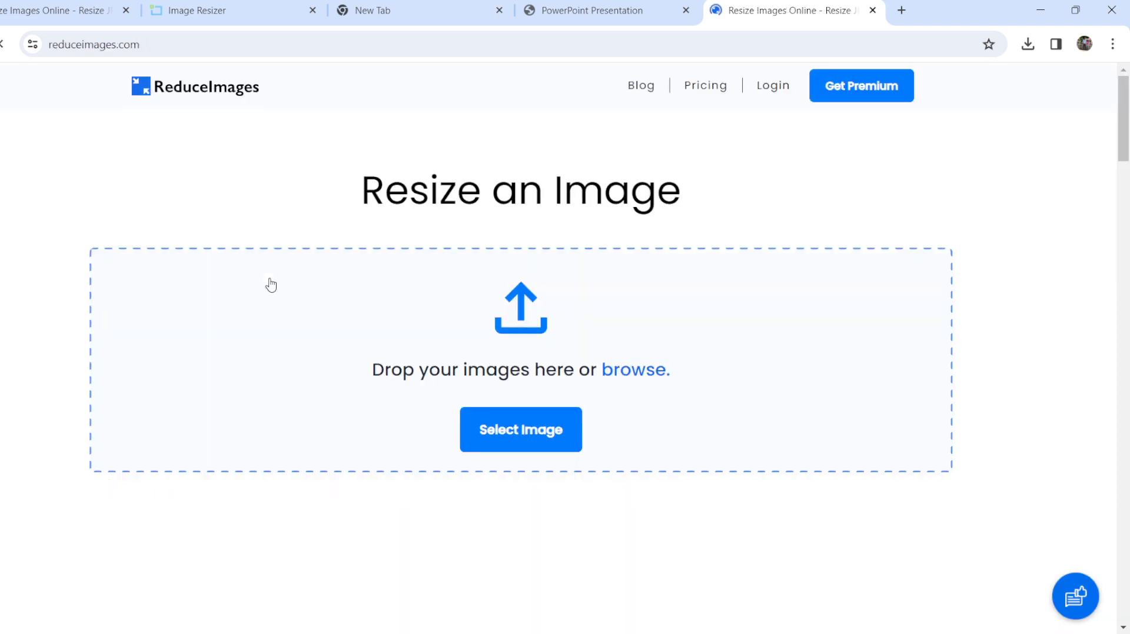
- Load the image New Doc 04-26-2023 23.27.jpg into the image resizer
scroll(487, 242, "down", 4)
scroll(487, 242, "up", 4)
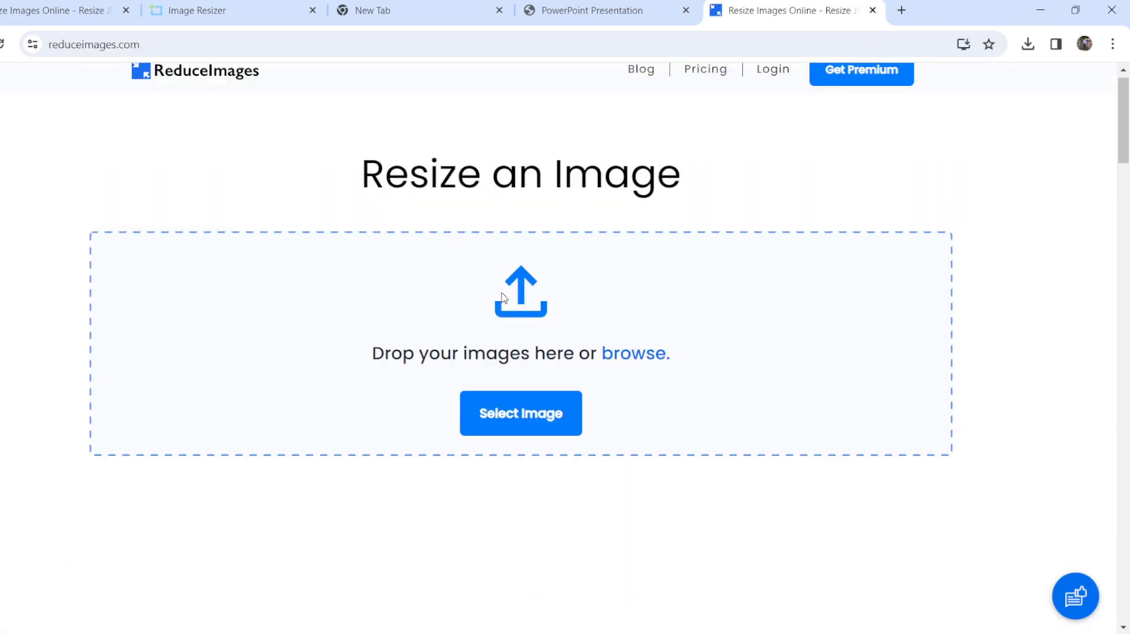
scroll(498, 297, "down", 4)
scroll(513, 275, "up", 4)
scroll(513, 277, "down", 3)
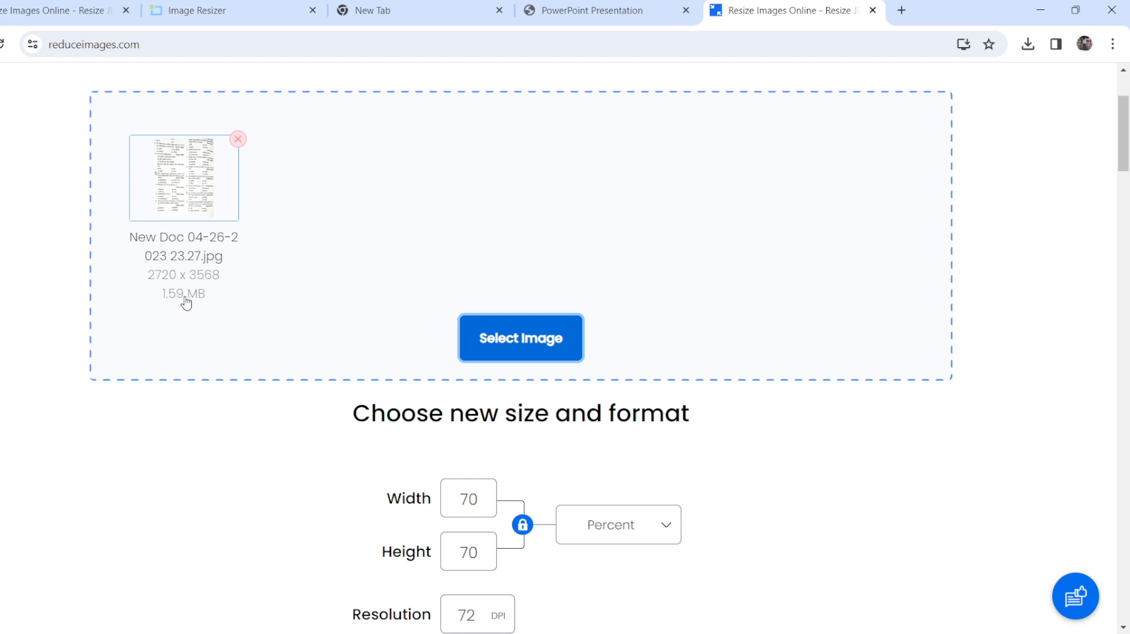
- Review the size and format options, and resize the loaded image with the default settings
scroll(426, 307, "down", 4)
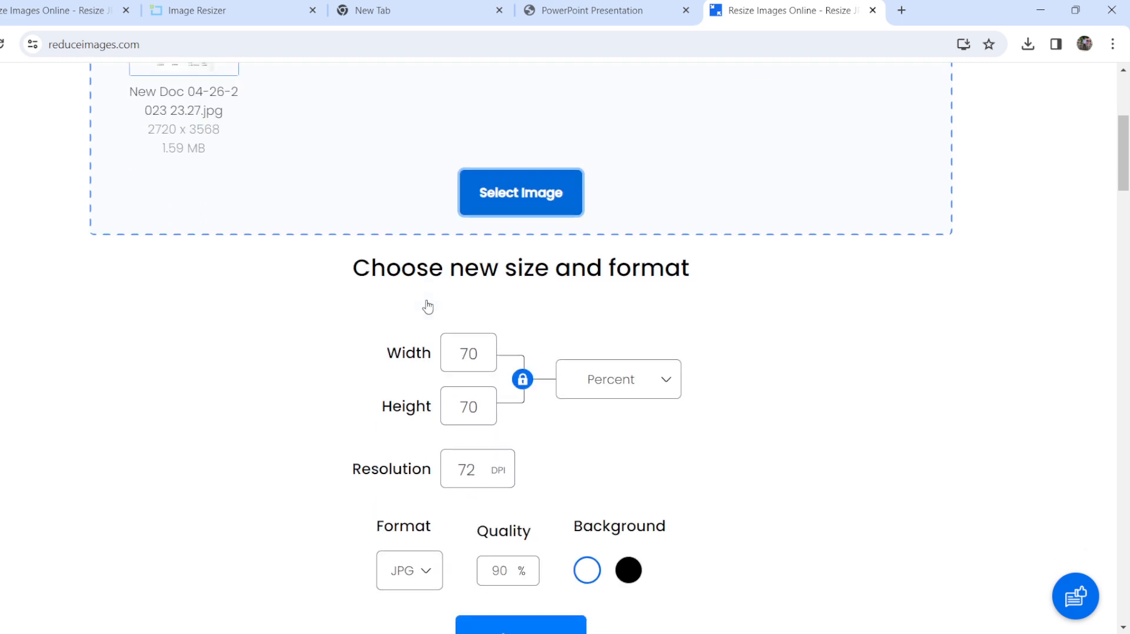
scroll(428, 305, "up", 5)
scroll(257, 294, "down", 3)
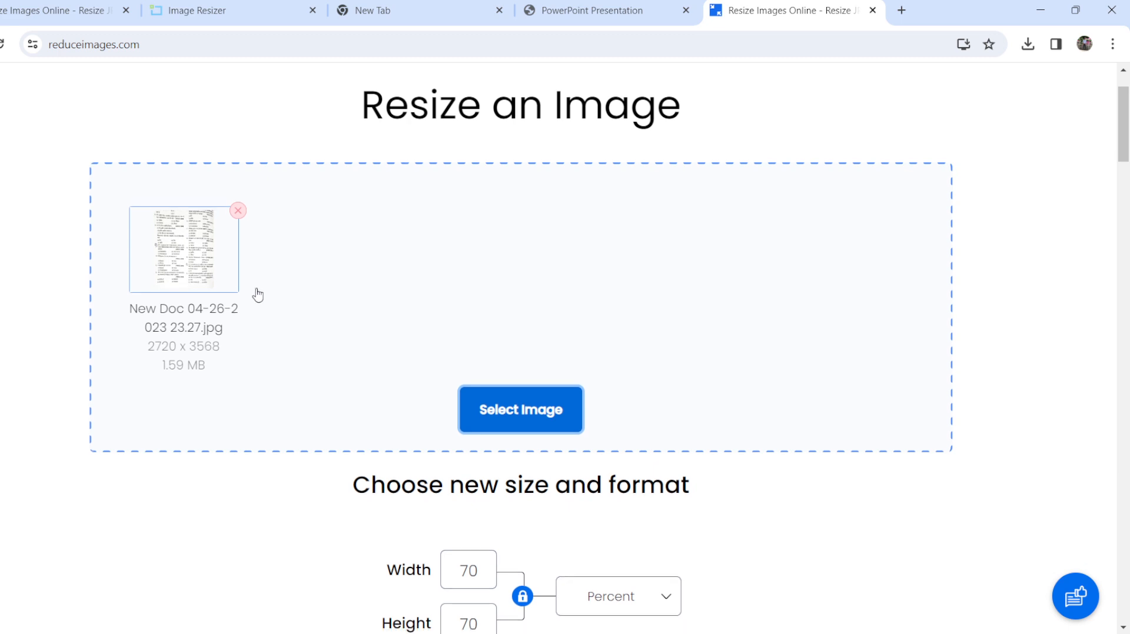
scroll(361, 291, "down", 1)
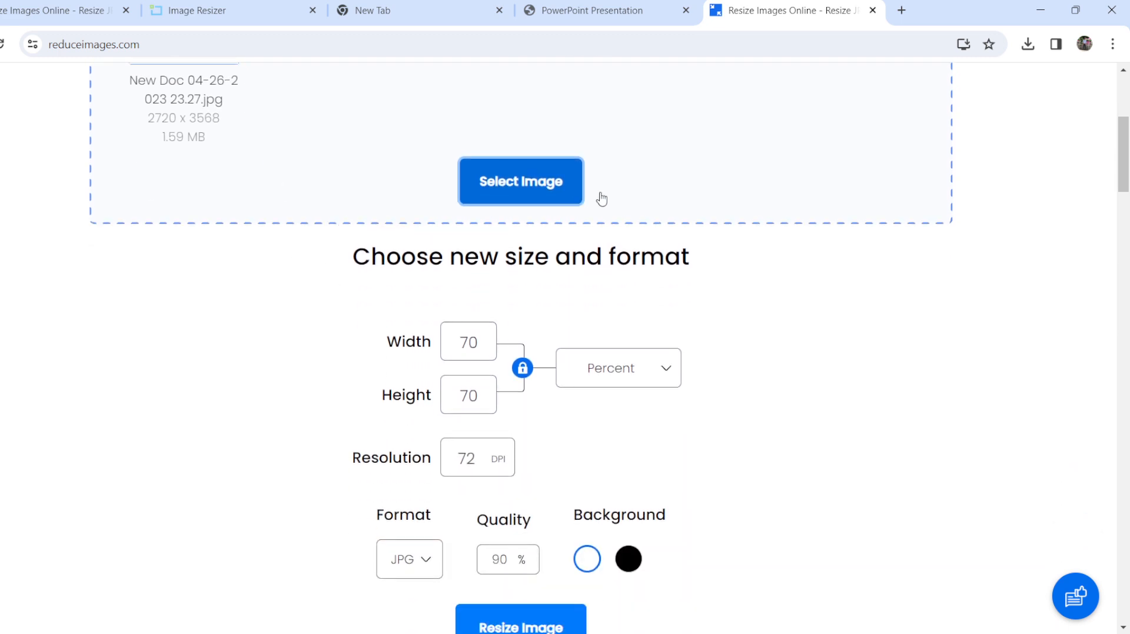
scroll(796, 316, "down", 4)
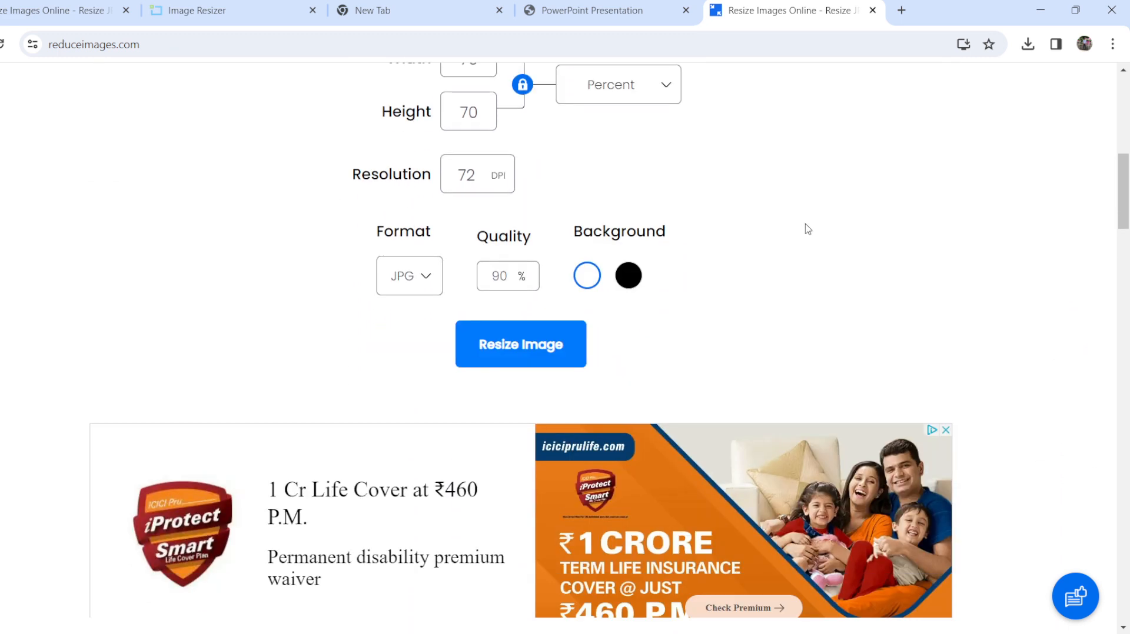
scroll(779, 238, "down", 3)
scroll(755, 241, "up", 2)
scroll(755, 242, "down", 2)
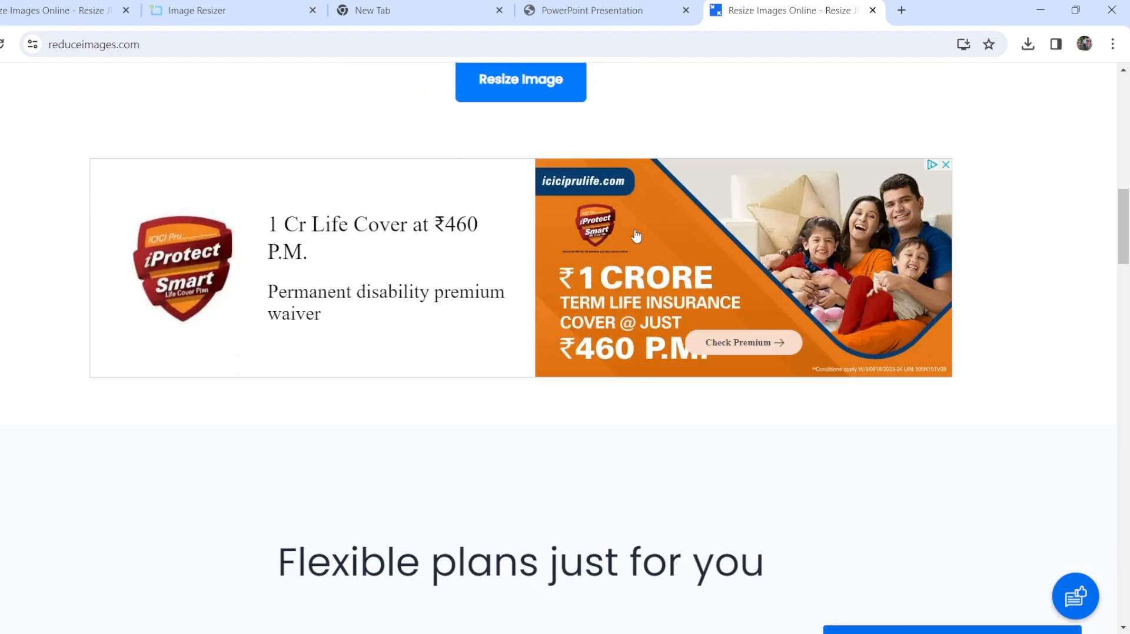
scroll(592, 234, "up", 4)
scroll(592, 234, "up", 3)
scroll(580, 265, "down", 2)
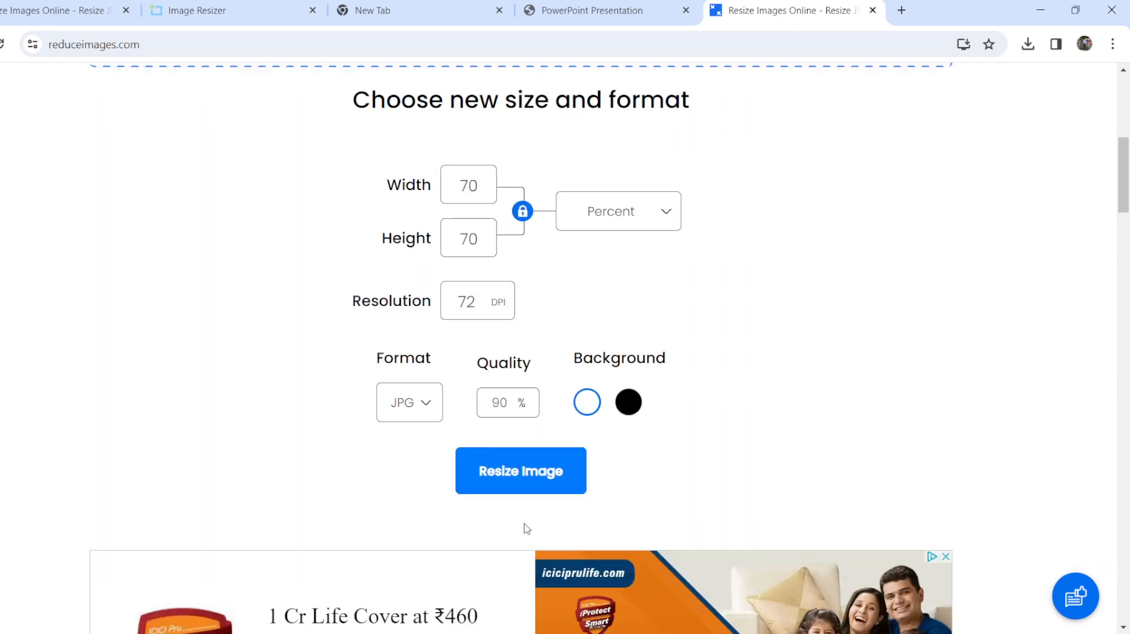
left_click(517, 481)
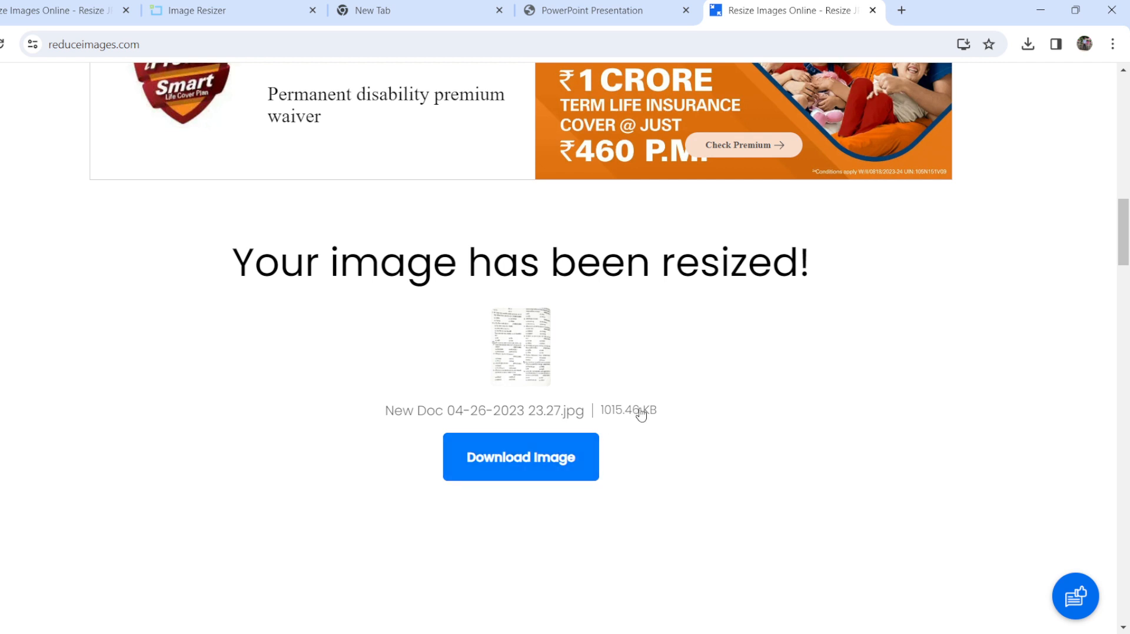
- Set the JPG quality to 60% and resize the image again
scroll(653, 415, "up", 10)
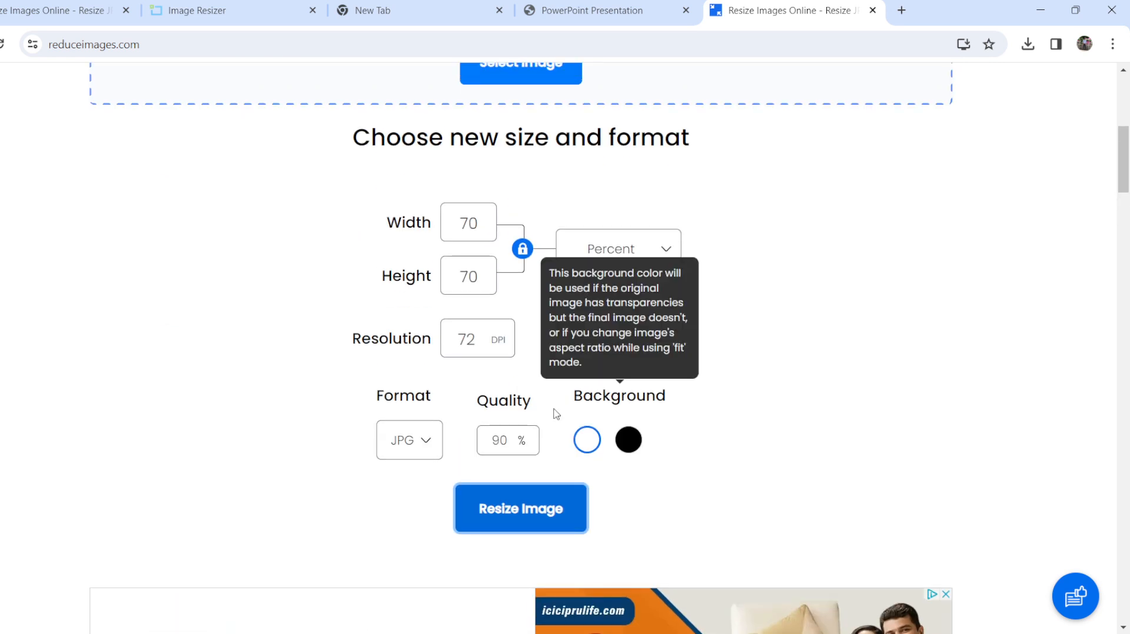
double_click(507, 446)
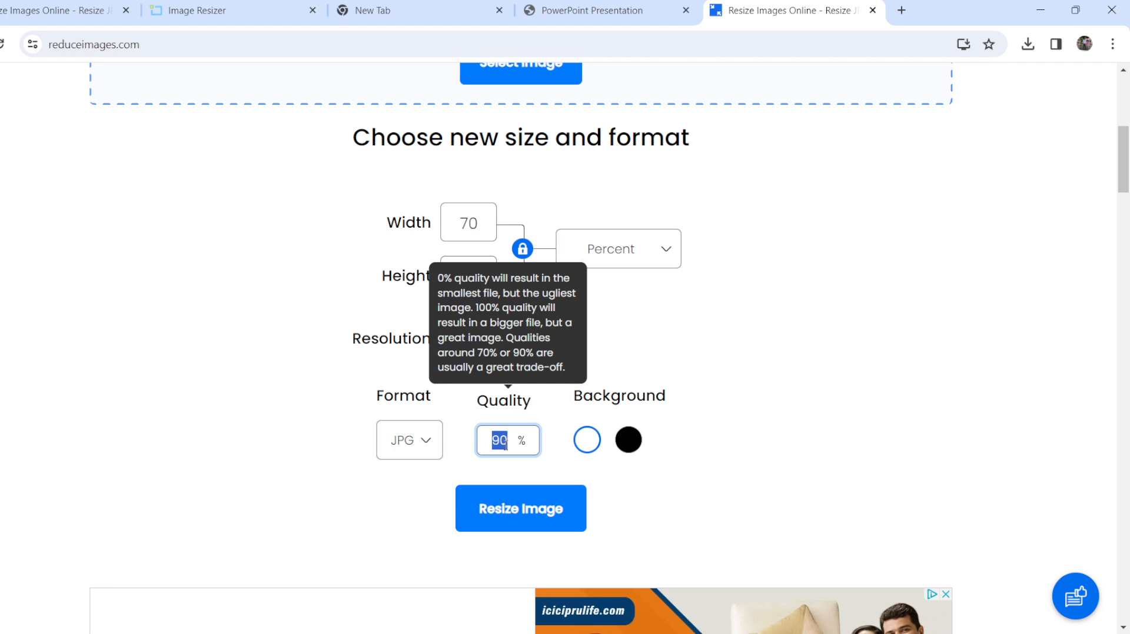
type("60")
left_click(509, 521)
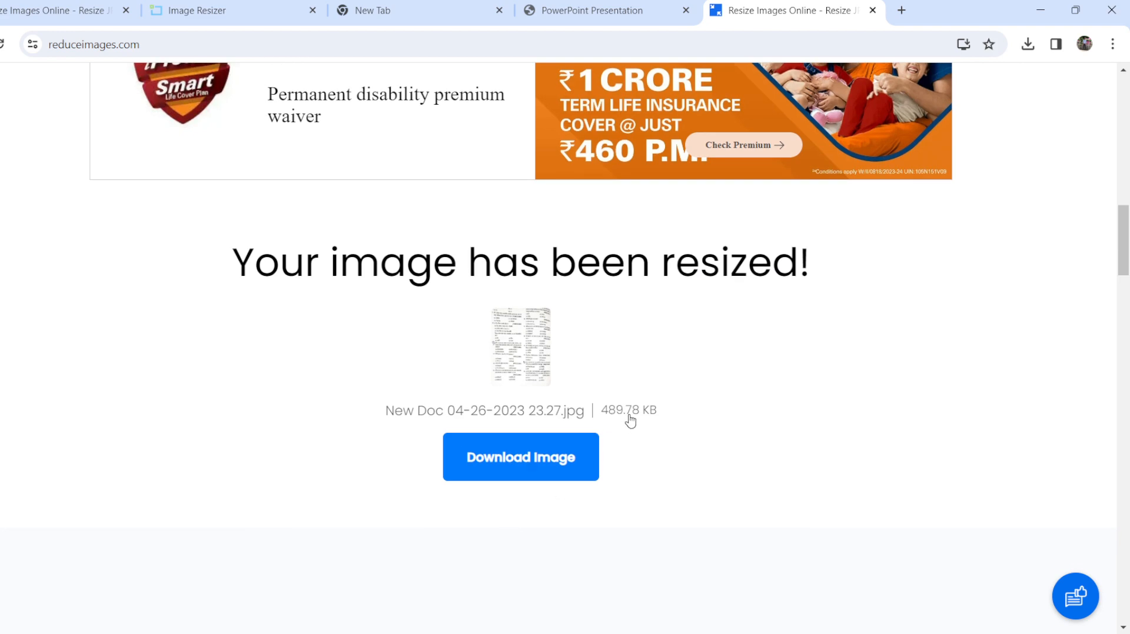
- Set the output resolution to 60 DPI and resize the image again
scroll(623, 419, "up", 5)
scroll(630, 417, "up", 8)
scroll(625, 420, "down", 3)
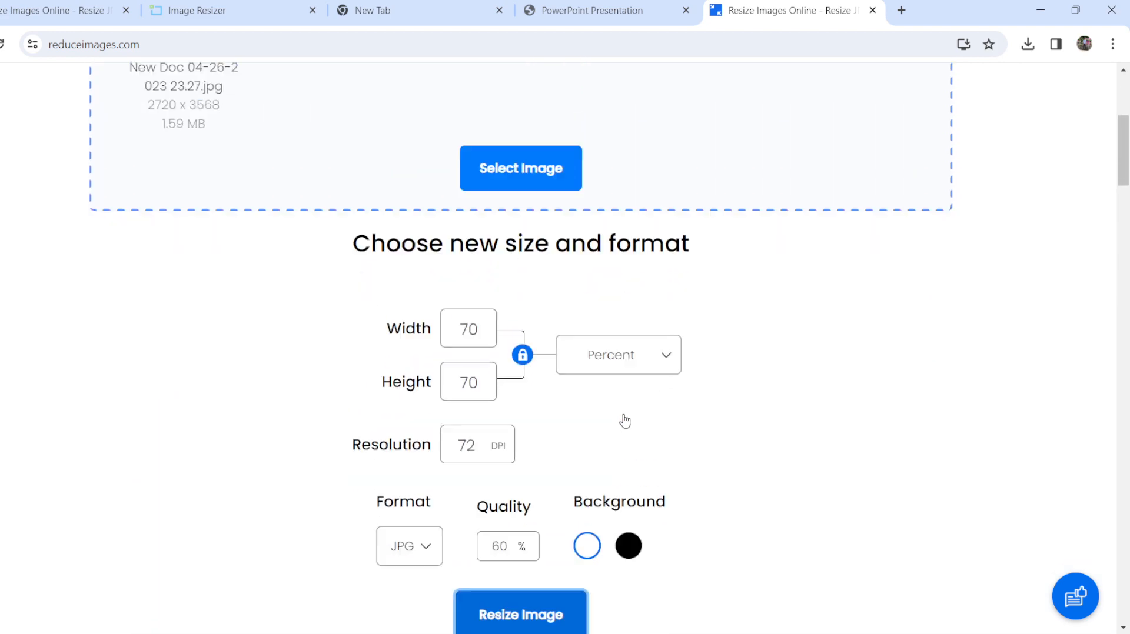
double_click(476, 338)
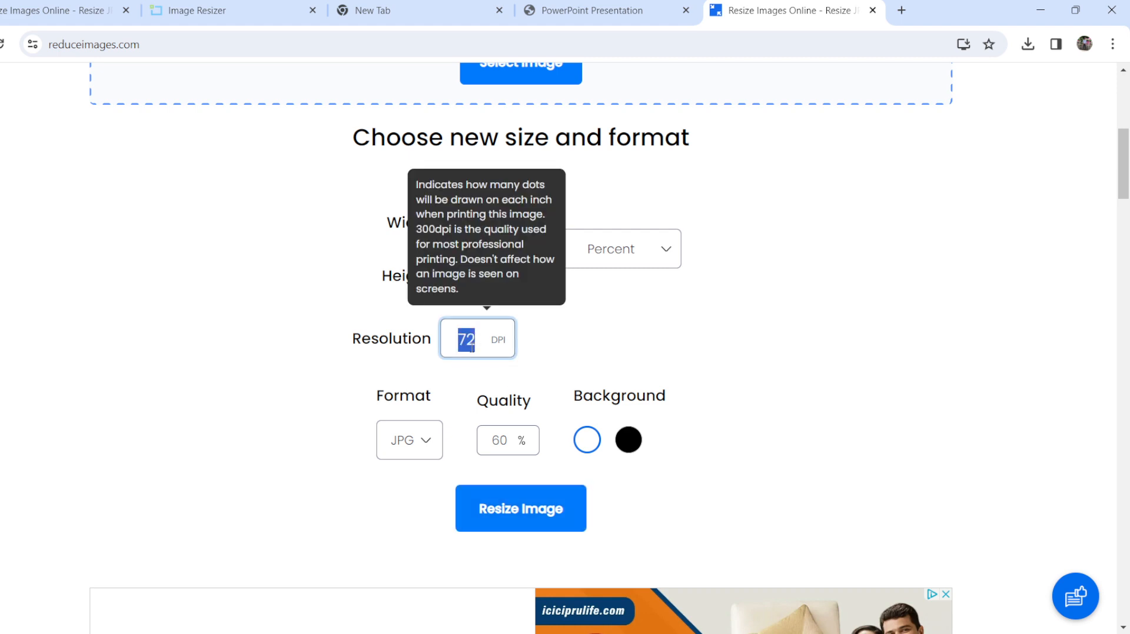
type("60")
left_click(499, 521)
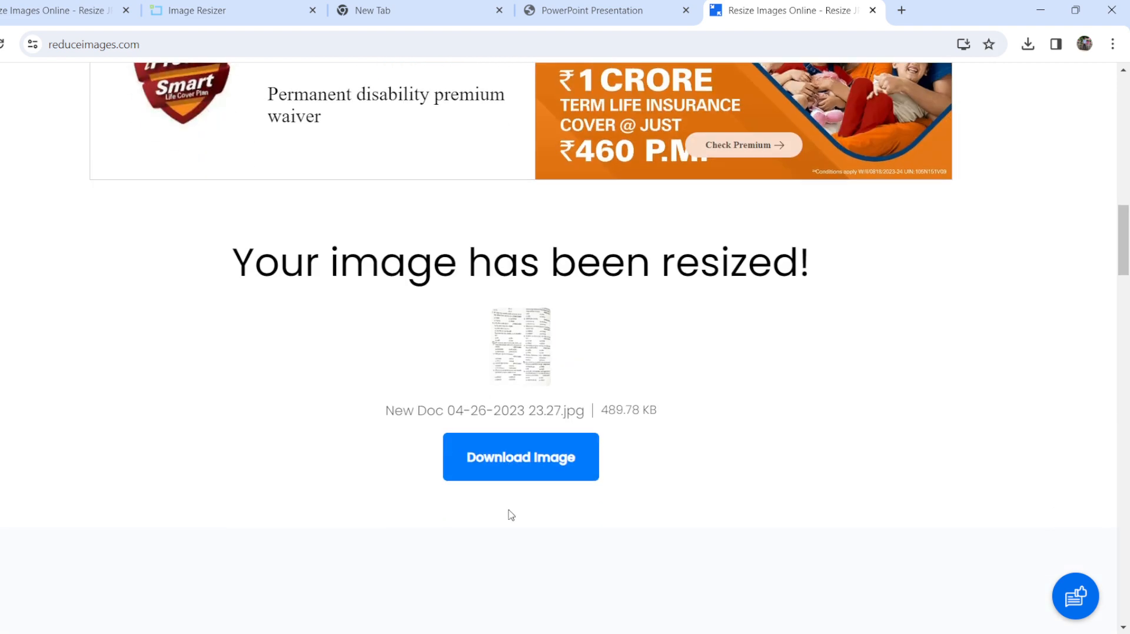
- Lower the JPG quality to 50% and resize the image again
scroll(621, 418, "up", 8)
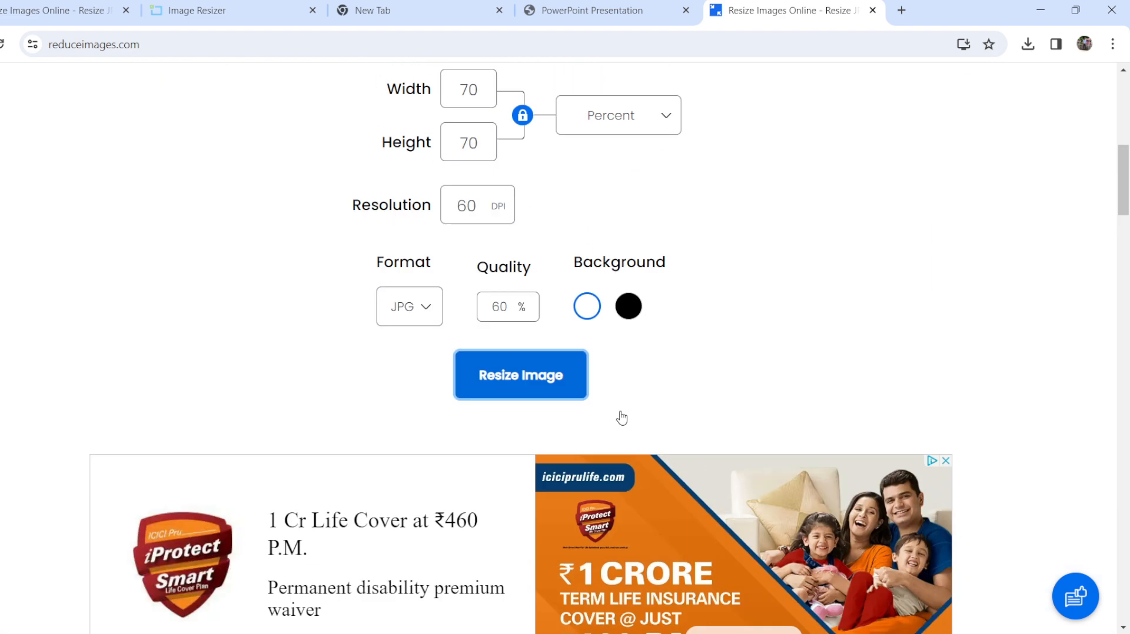
scroll(621, 419, "up", 1)
double_click(503, 362)
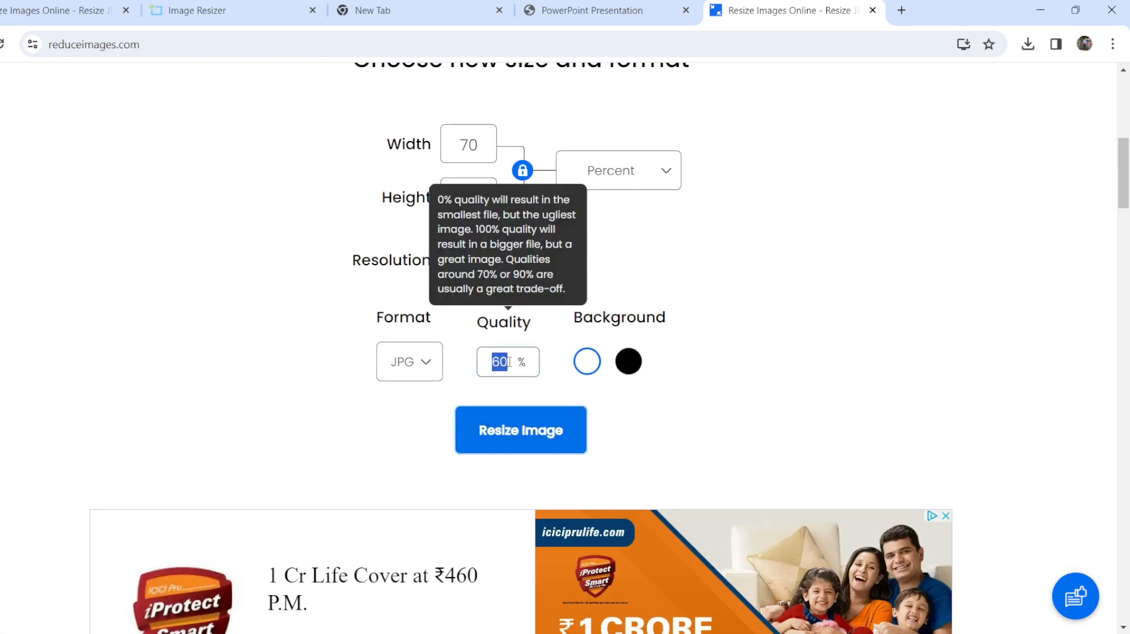
type("50")
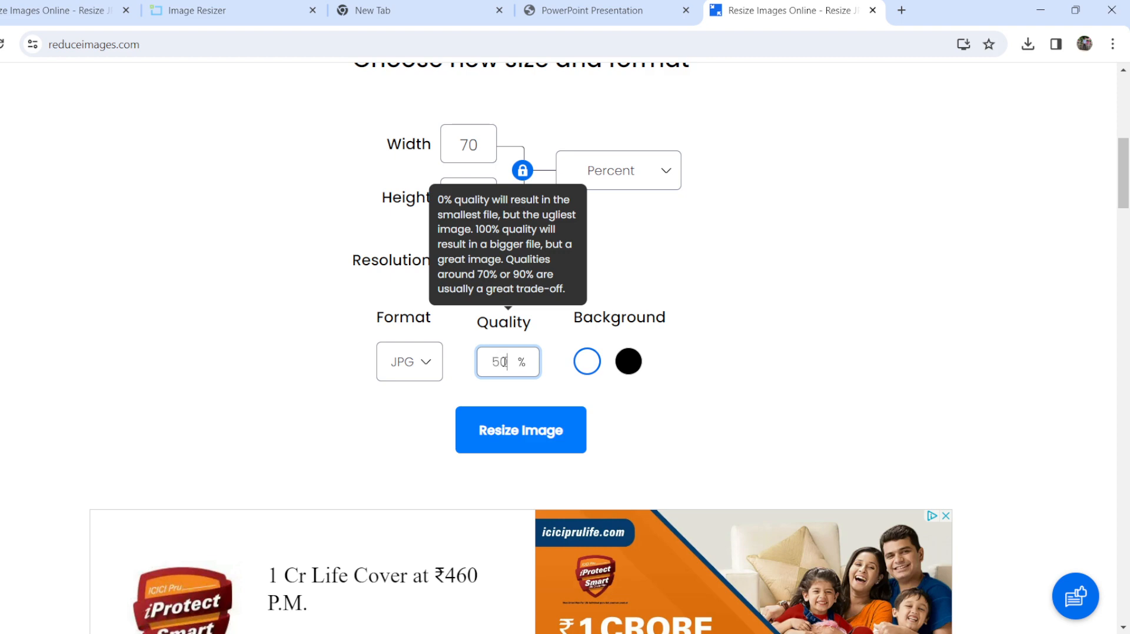
left_click(483, 428)
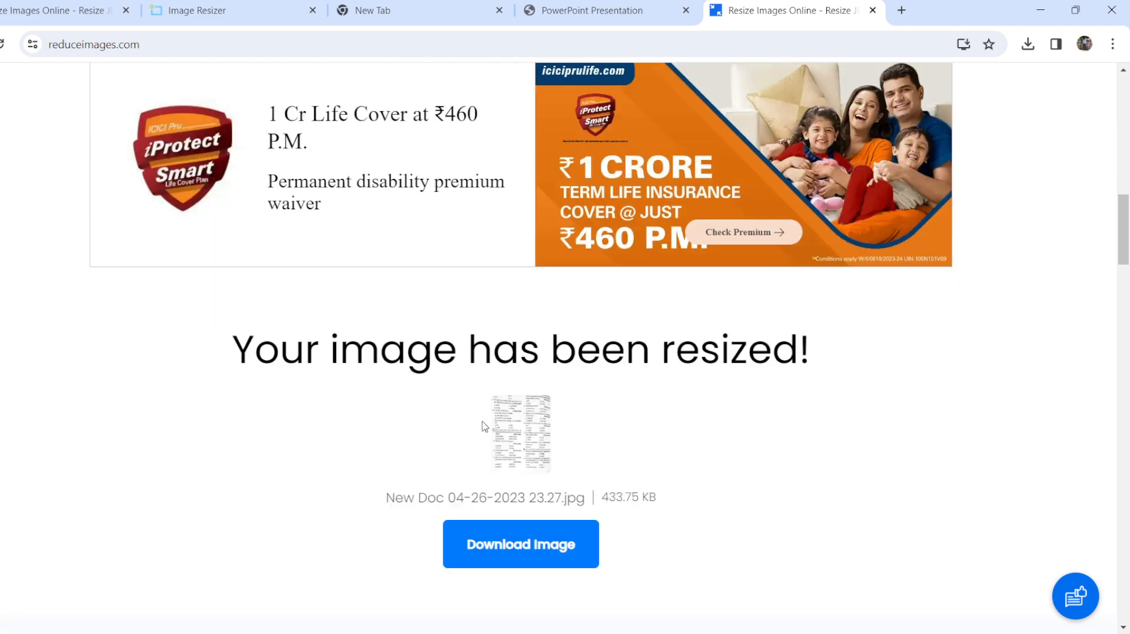
- Lower the JPG quality to 40%, resize the image again and check the resulting file size
scroll(608, 418, "up", 10)
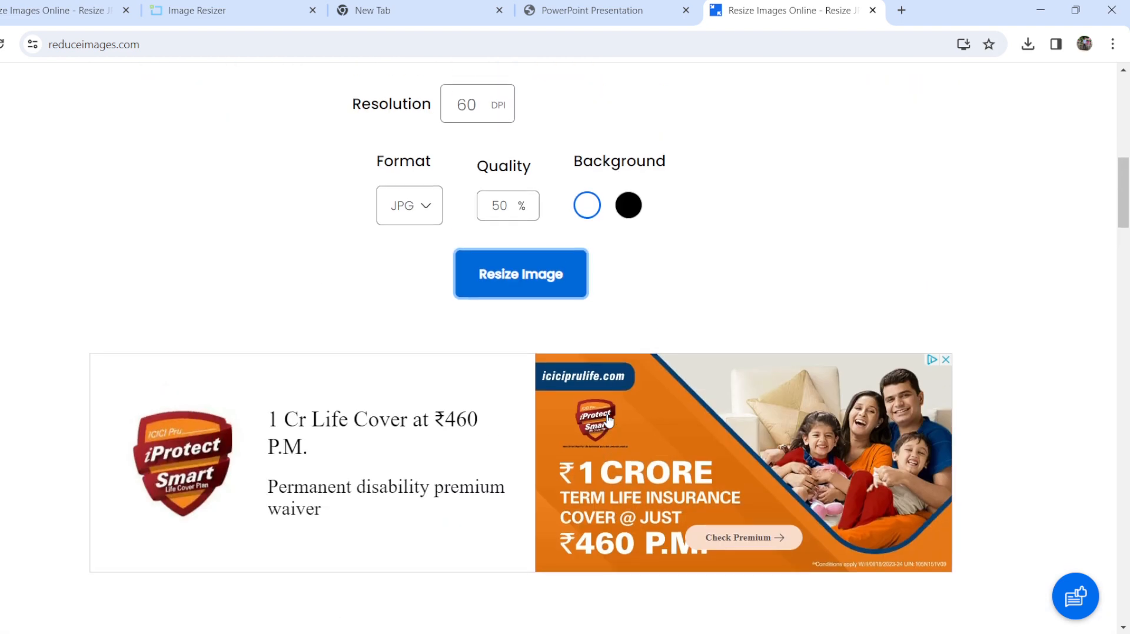
scroll(570, 409, "down", 2)
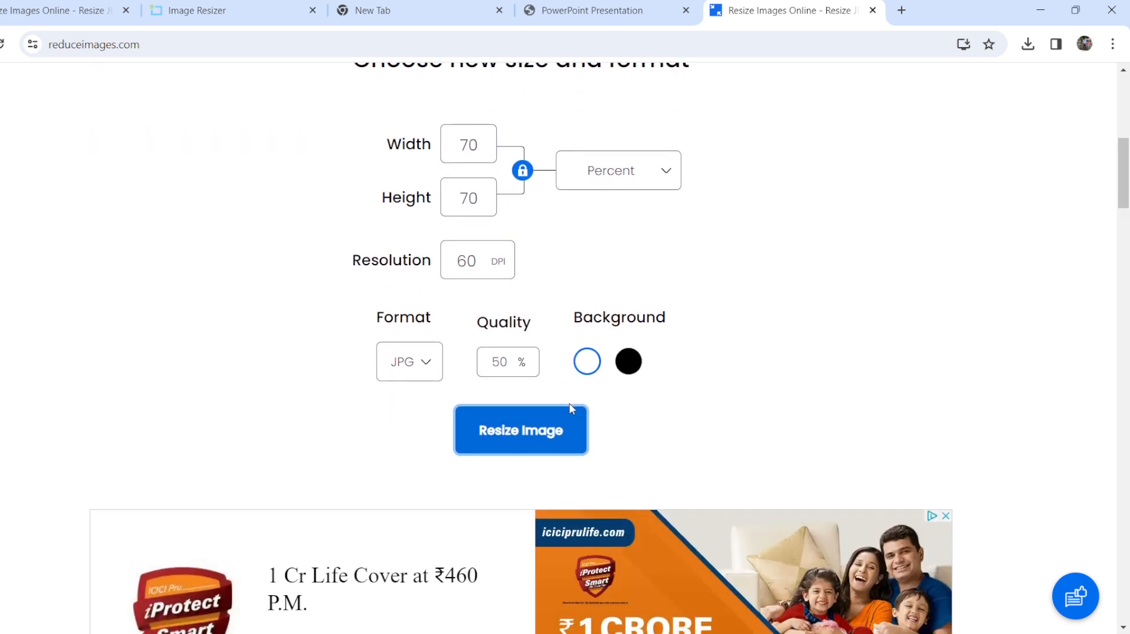
double_click(512, 361)
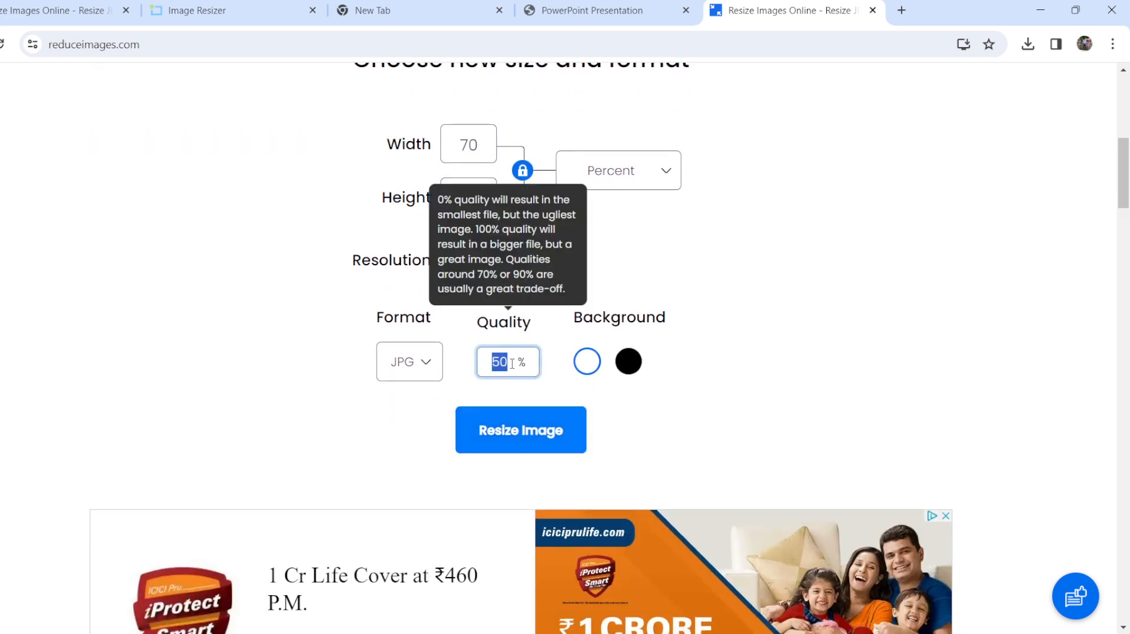
type("40")
left_click(511, 429)
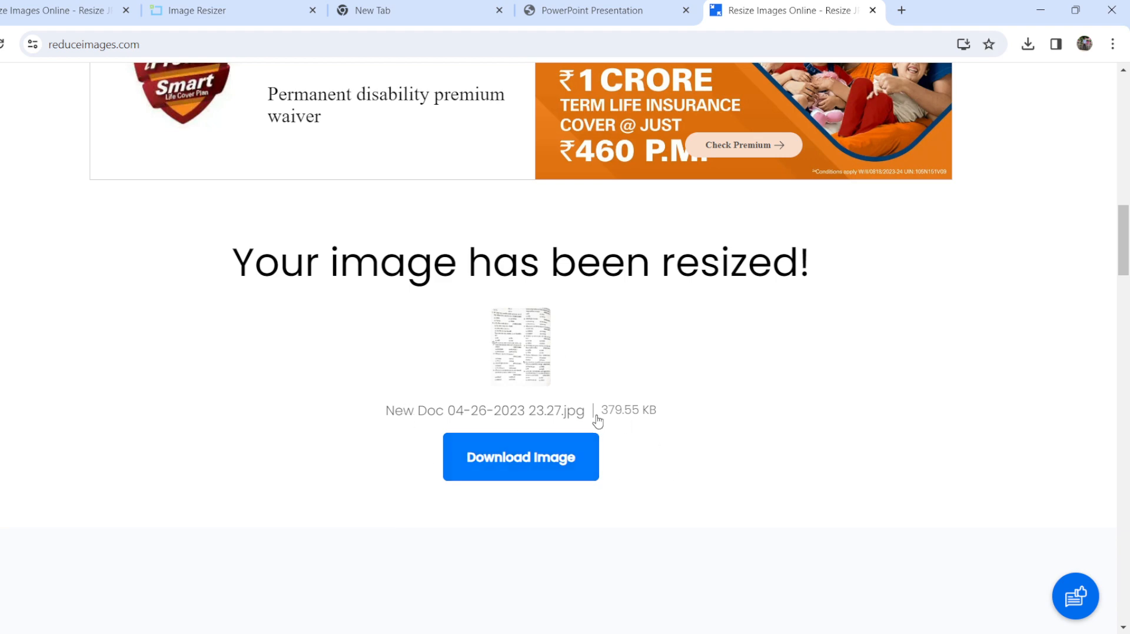
scroll(606, 425, "up", 7)
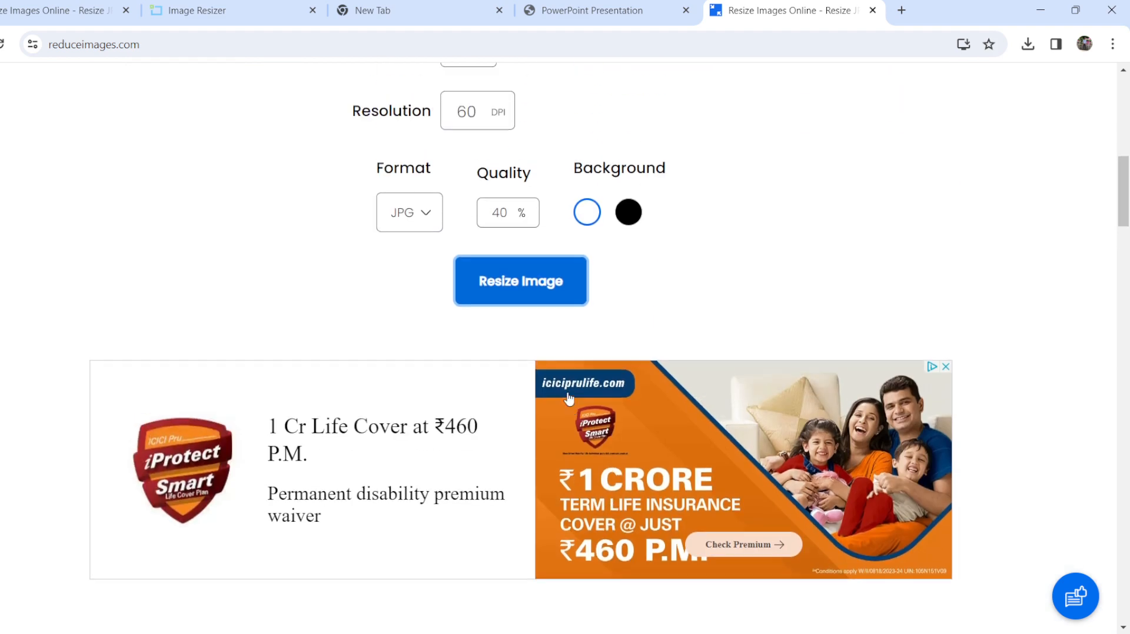
scroll(569, 376, "up", 3)
scroll(582, 356, "down", 10)
scroll(564, 363, "up", 1)
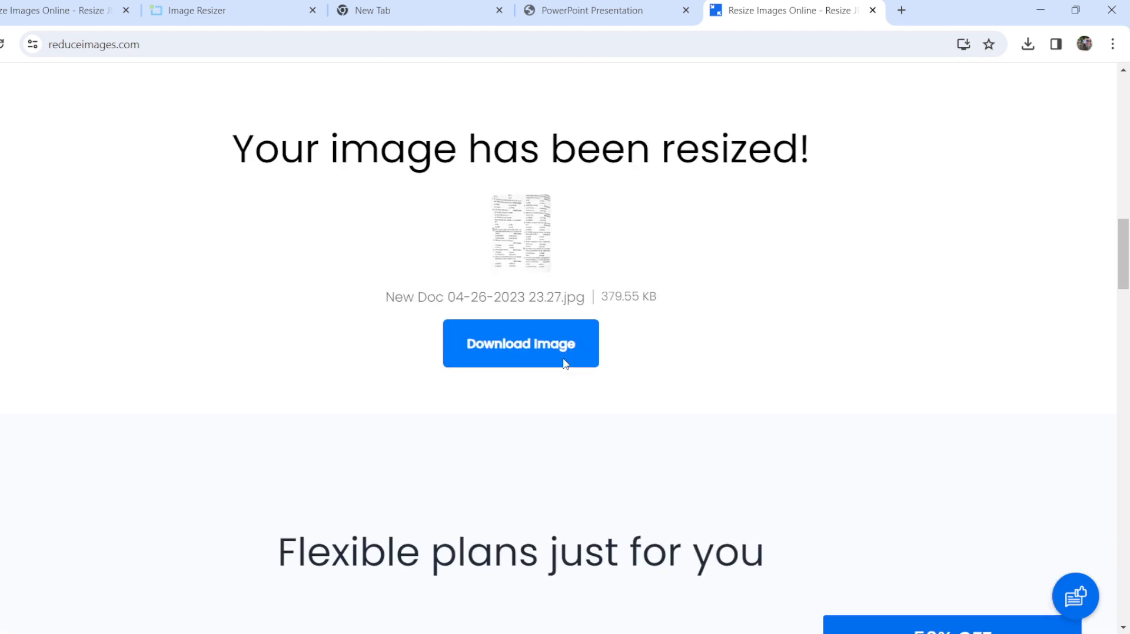
scroll(564, 363, "up", 8)
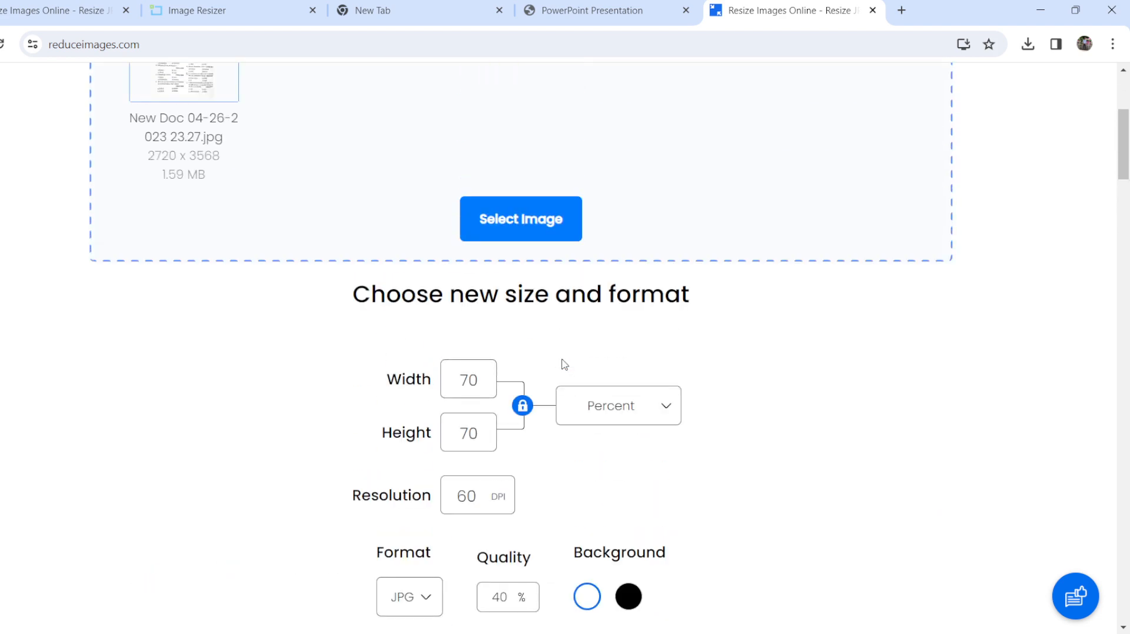
- Open imageresizer.com in a new browser tab and load the scanned document image into its resize editor
left_click(899, 12)
left_click(822, 36)
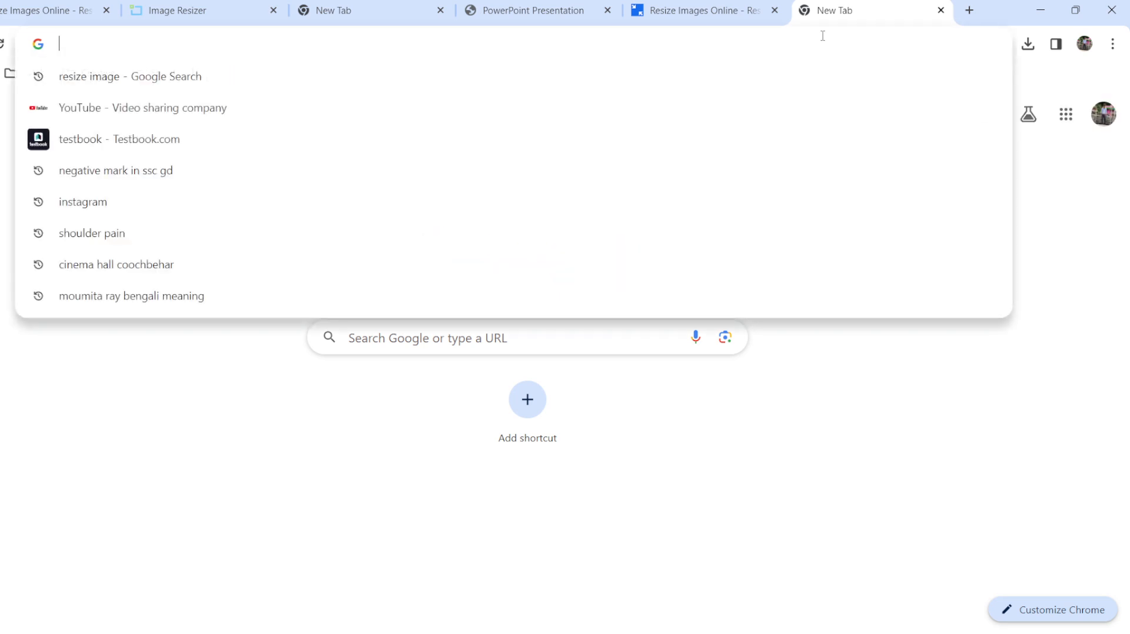
type("i")
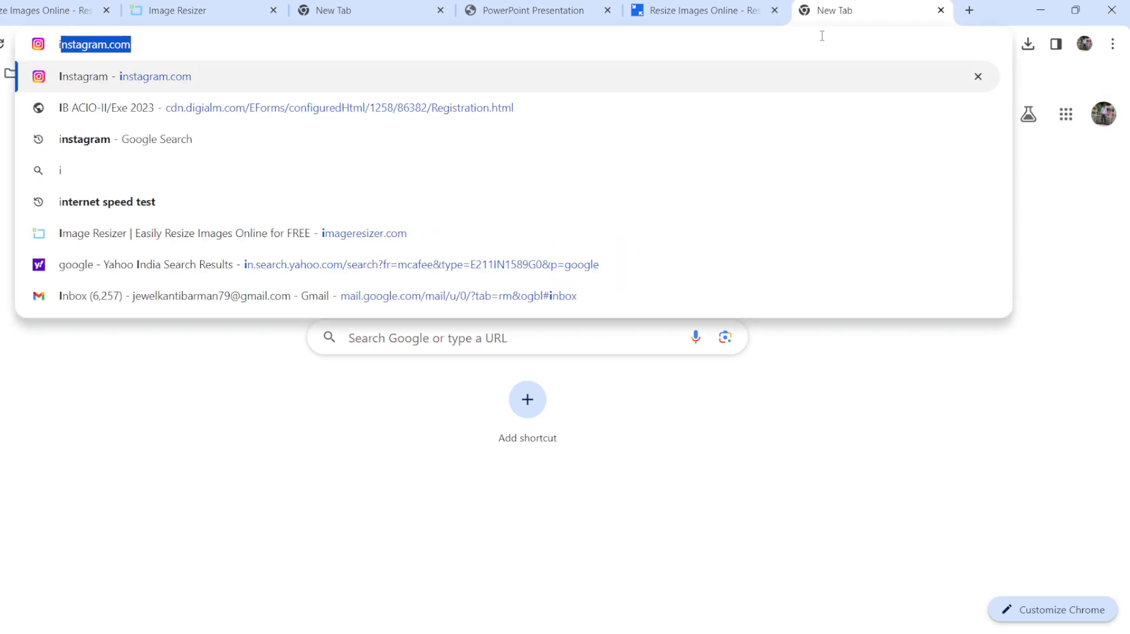
type("mage")
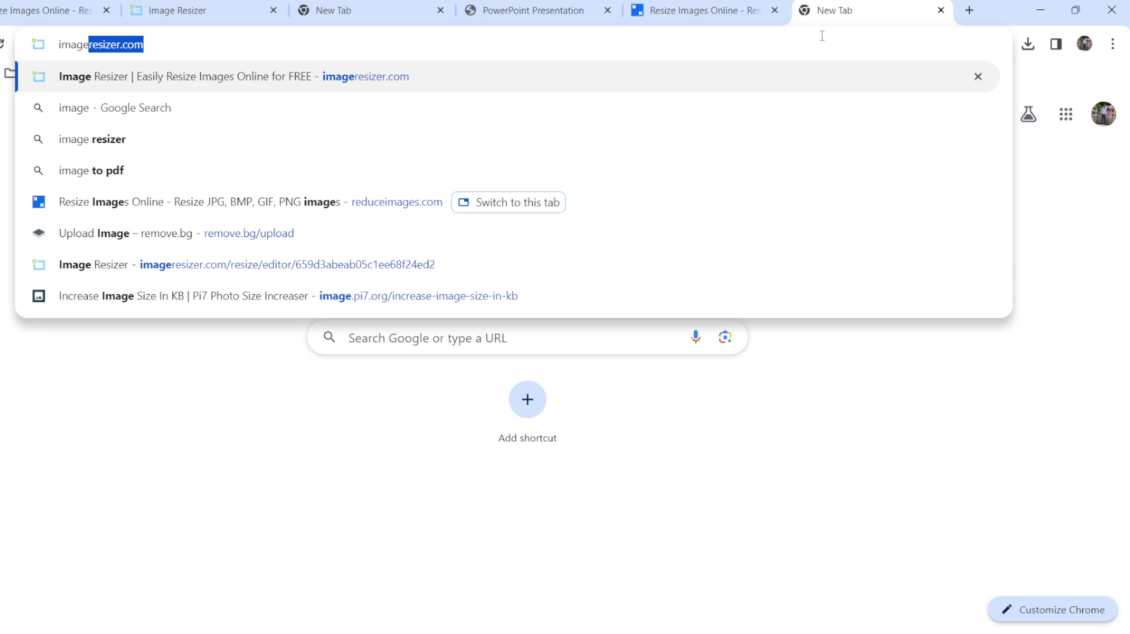
key("Return")
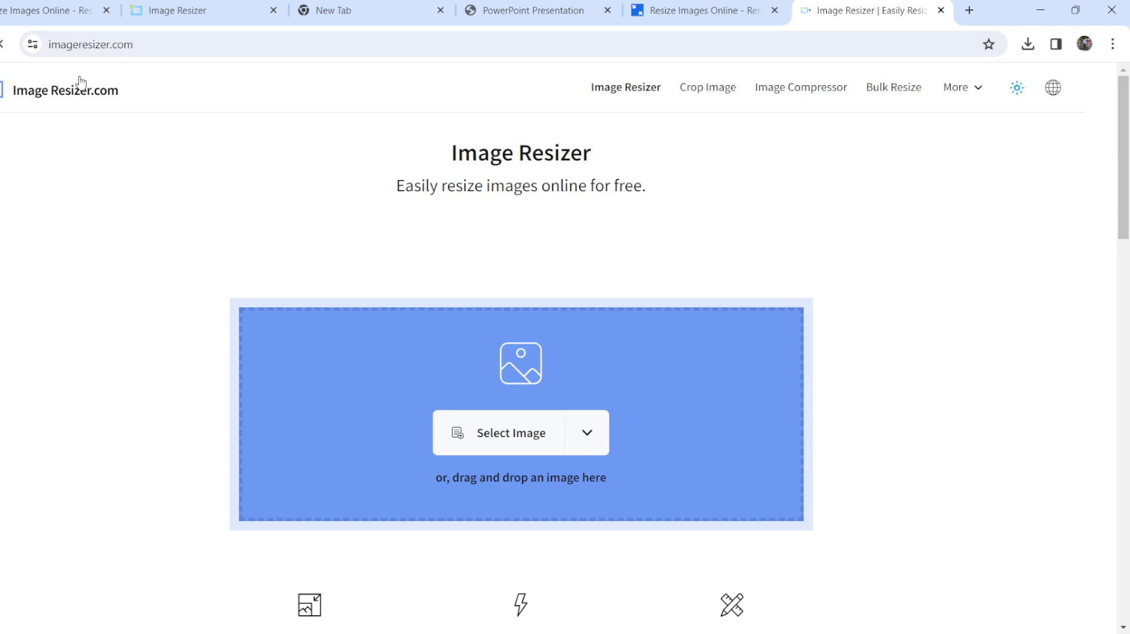
left_click(544, 435)
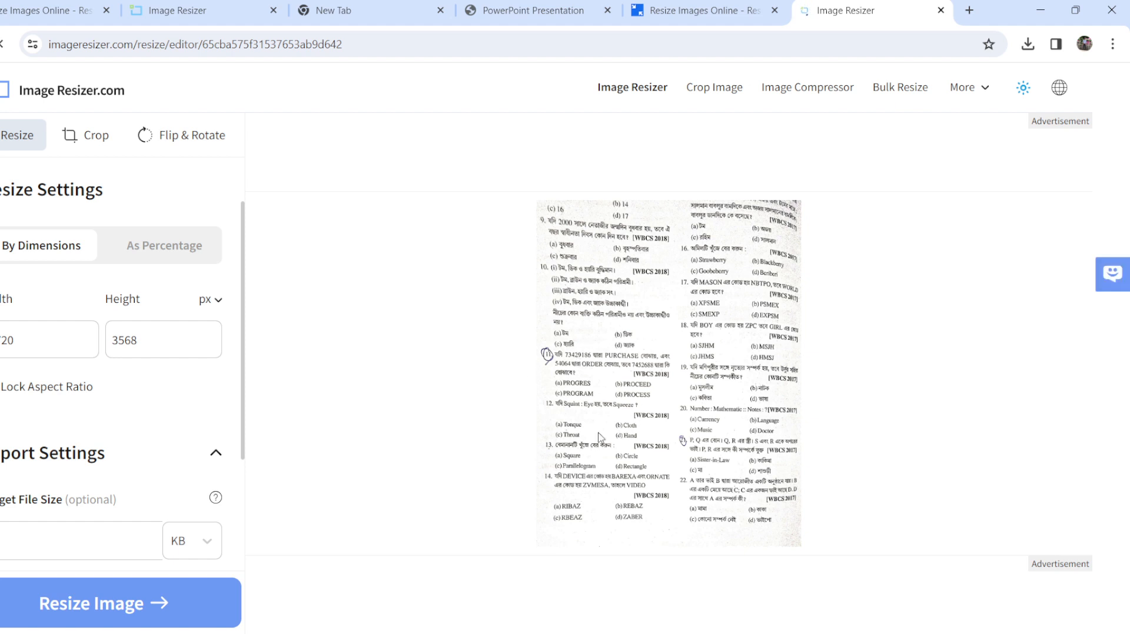
- Open the optional target file size in the export settings for editing
left_click(118, 548)
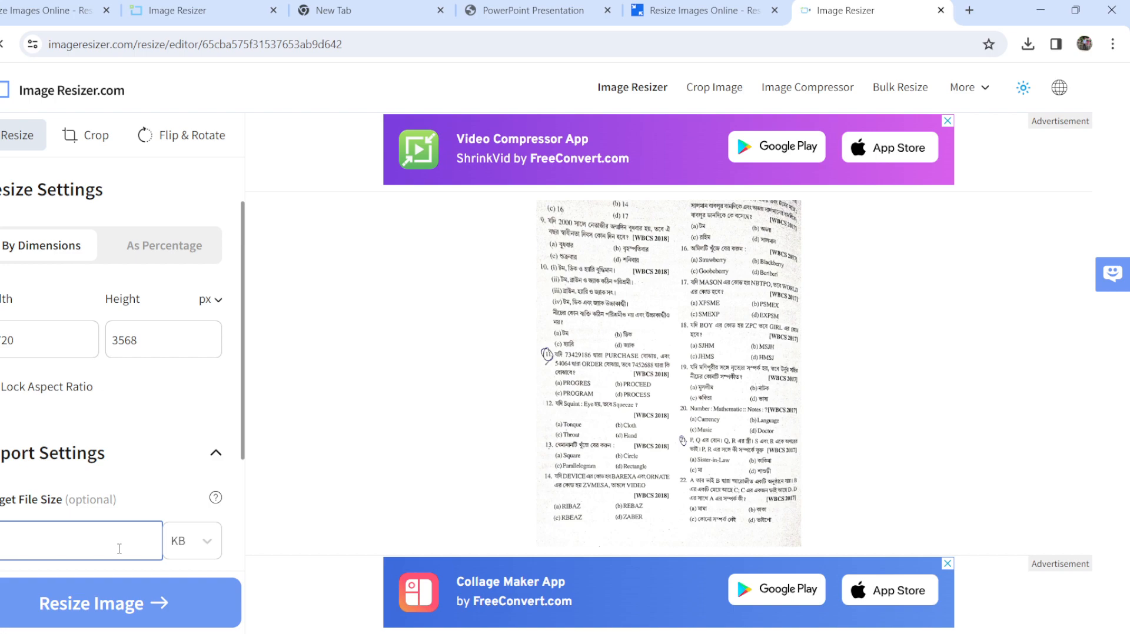